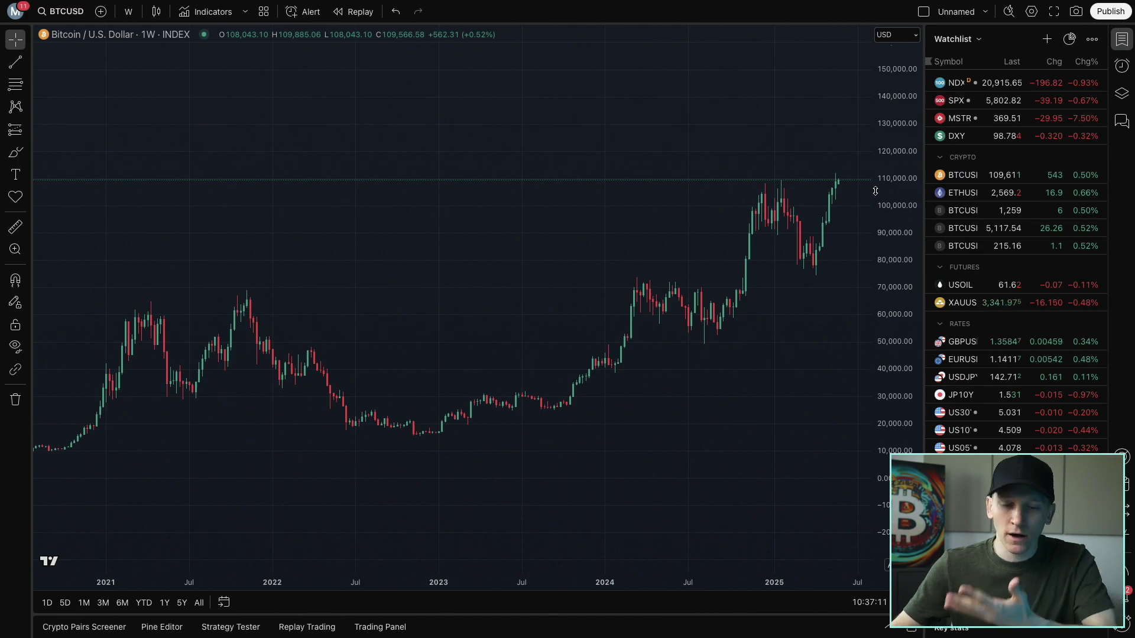
Switch from the TradingView chart to the OKX BTCUSDT Perpetual trading page
key("super+Tab")
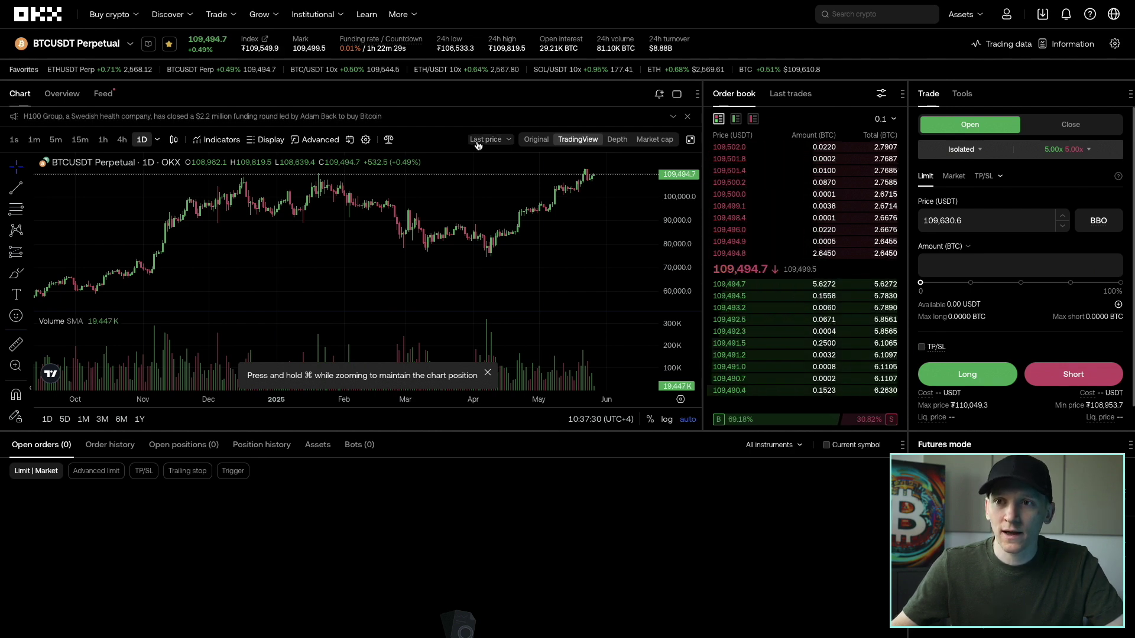
Review the Spot, Futures and Advanced account mode options in OKX settings
mouse_move(224, 18)
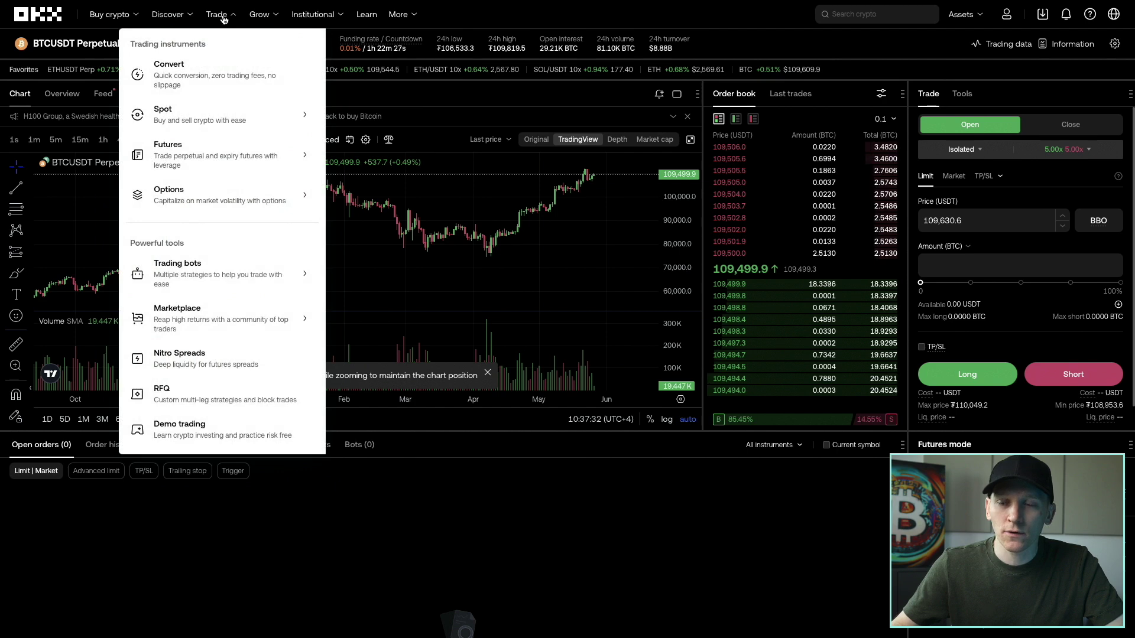
mouse_move(182, 152)
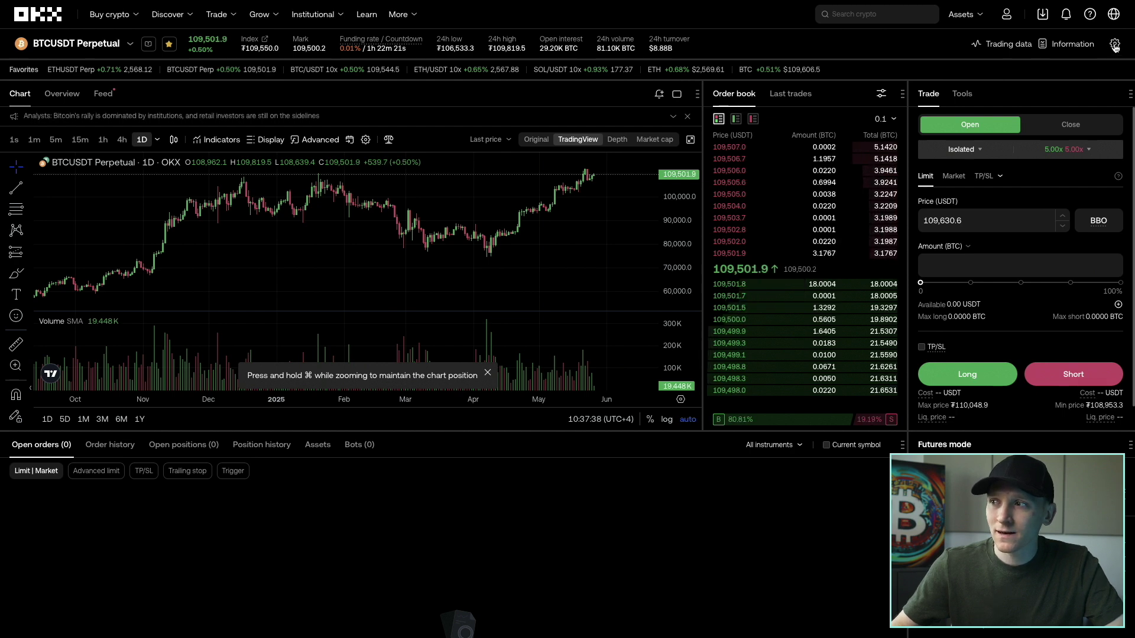
left_click(1115, 46)
left_click(1093, 52)
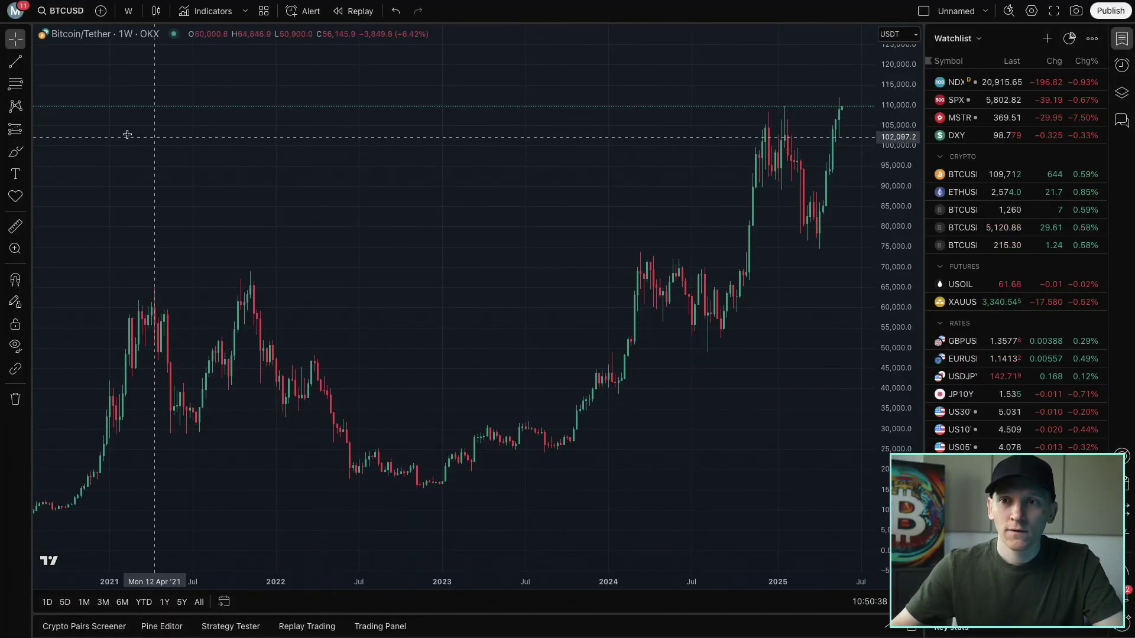
Load OKX's BTCUSDT spot pair via Symbol Search filtered to Crypto and the OKX source
left_click(65, 16)
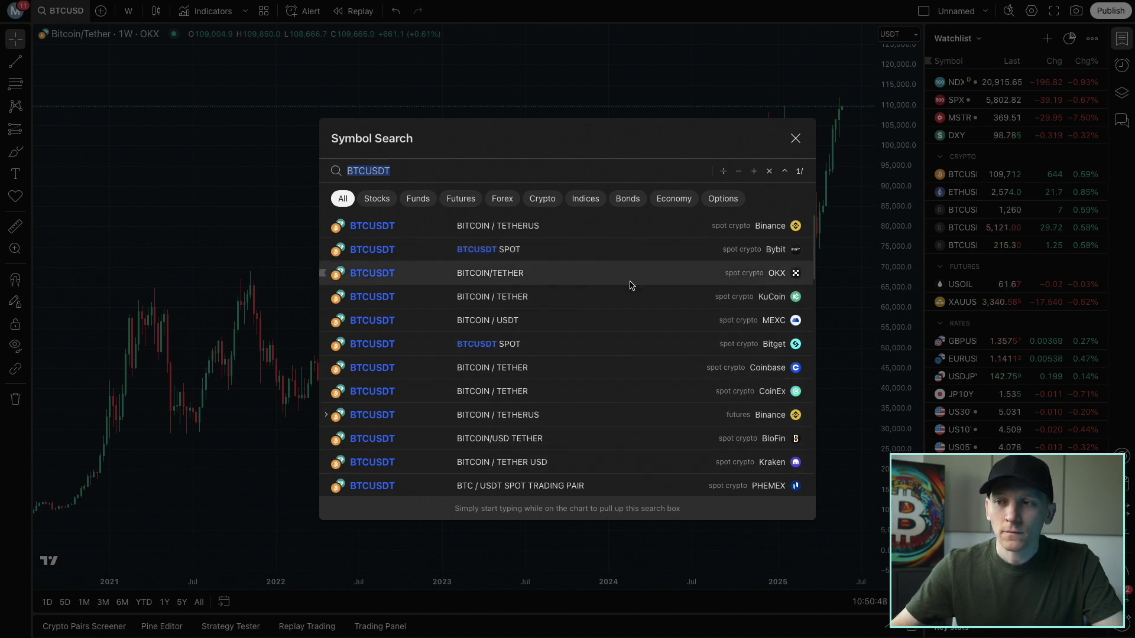
left_click(548, 197)
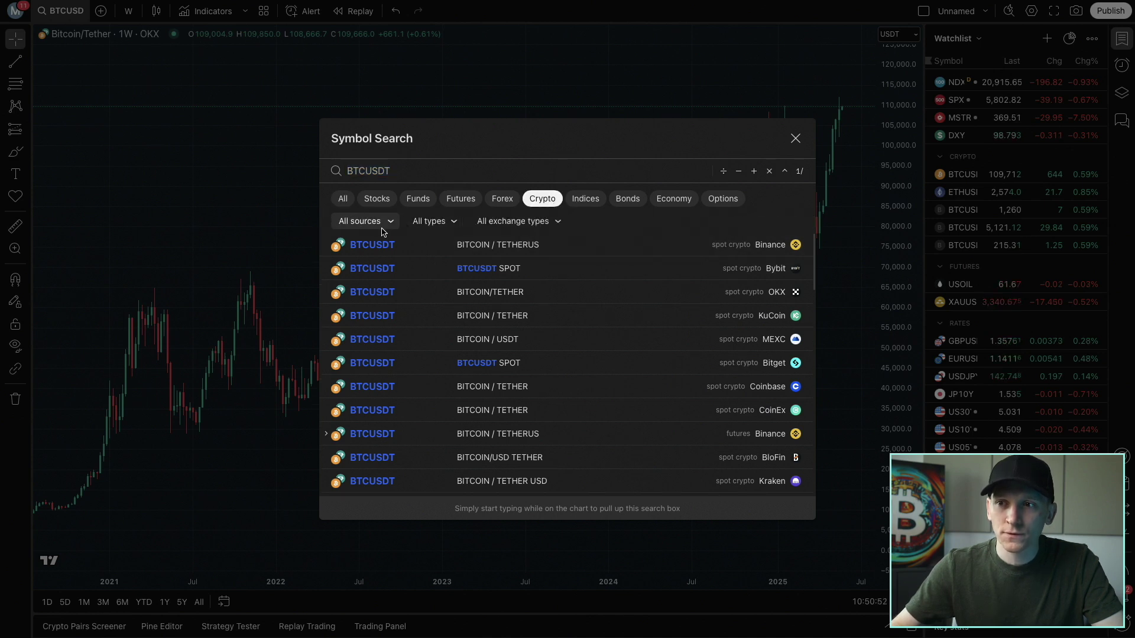
left_click(382, 222)
type("okx")
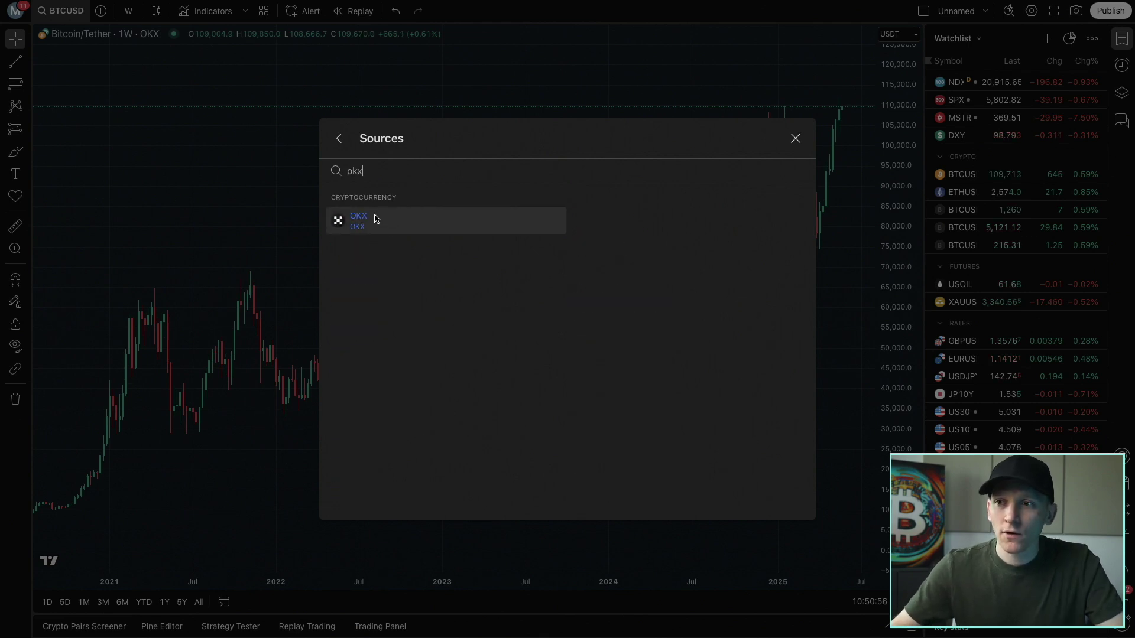
left_click(374, 220)
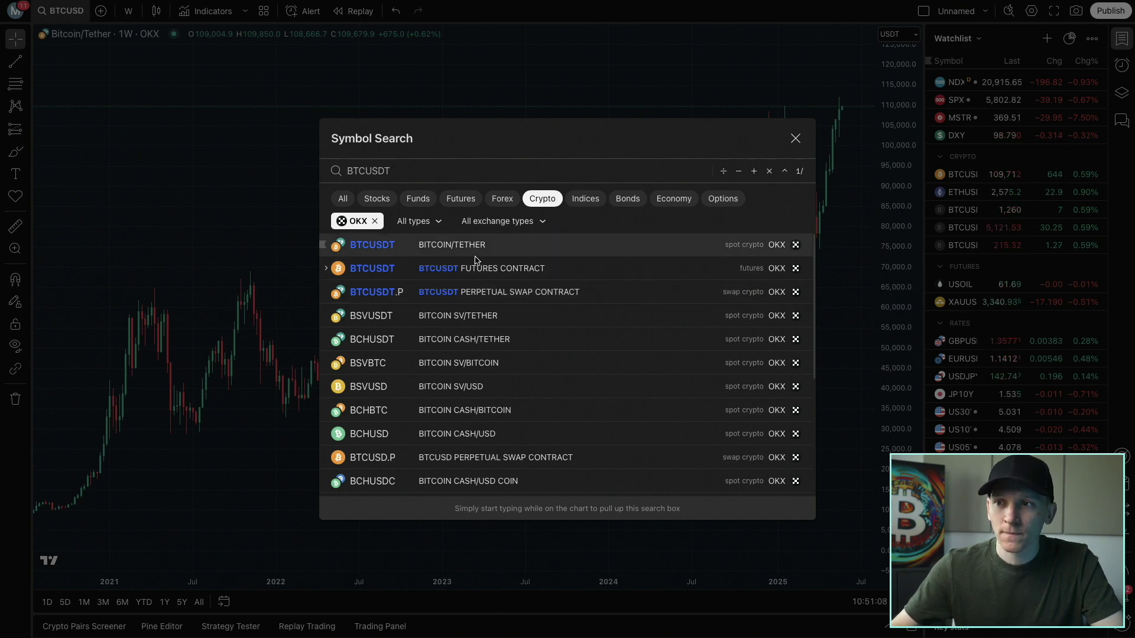
left_click(444, 247)
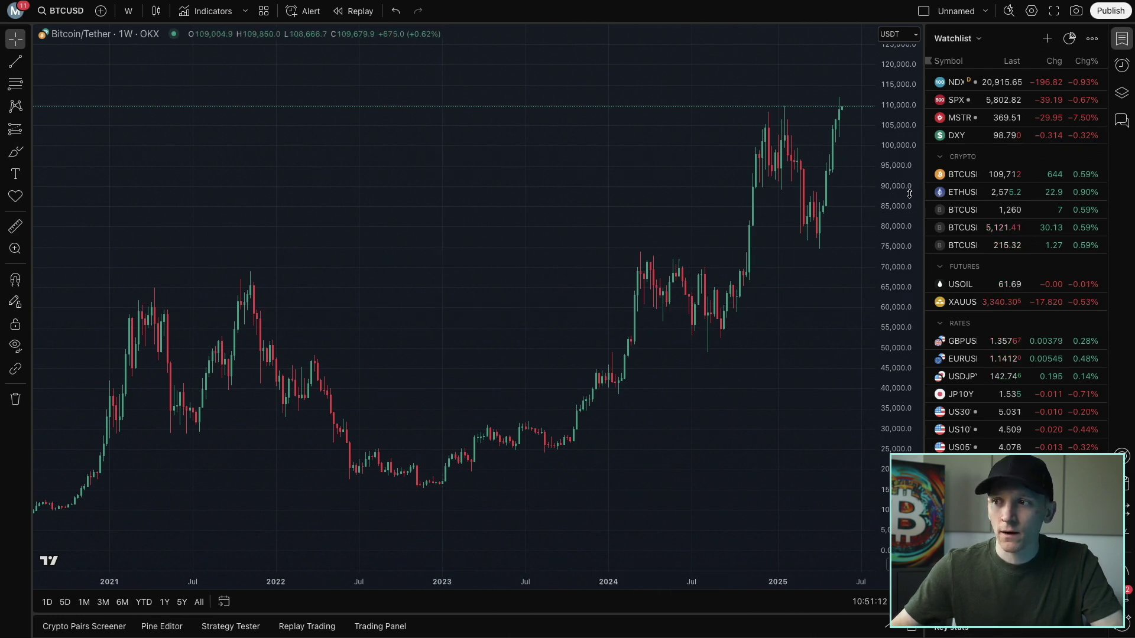
Compress the price scale and open an enlarged trading panel beneath the chart
left_click_drag(915, 193, 913, 236)
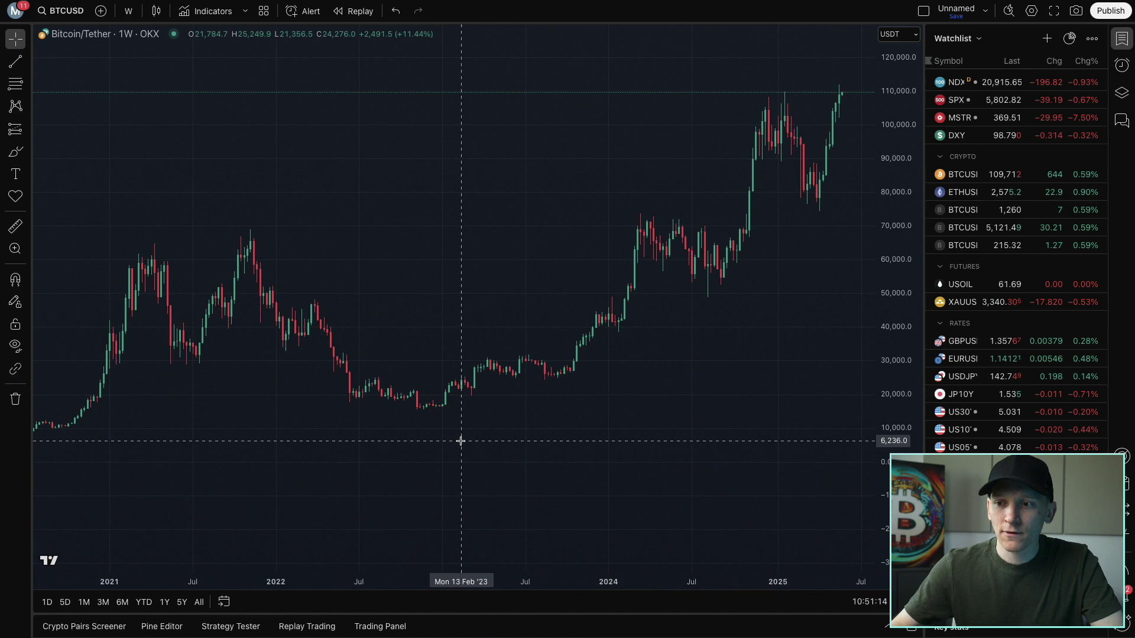
left_click(383, 627)
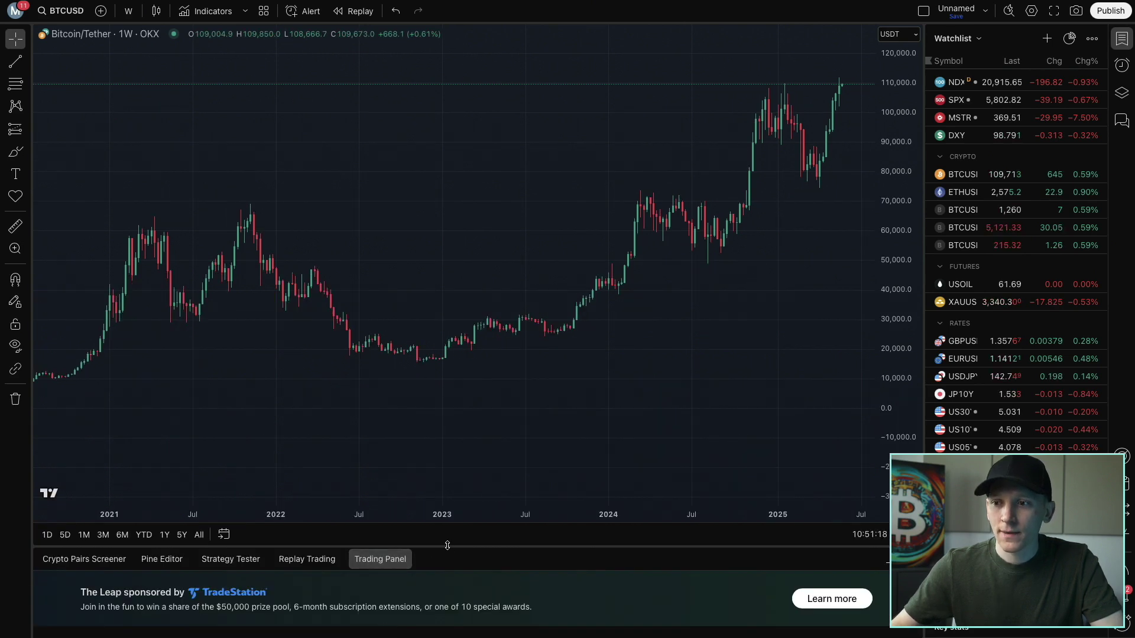
left_click_drag(447, 547, 450, 191)
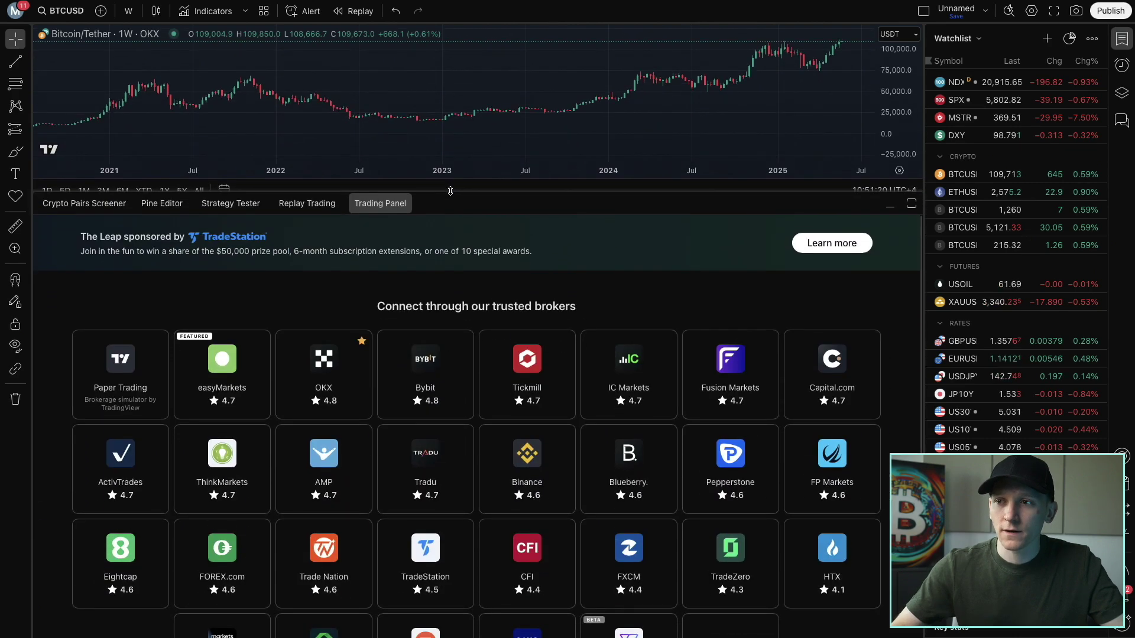
Start connecting the OKX broker using a live account instead of demo
left_click(322, 371)
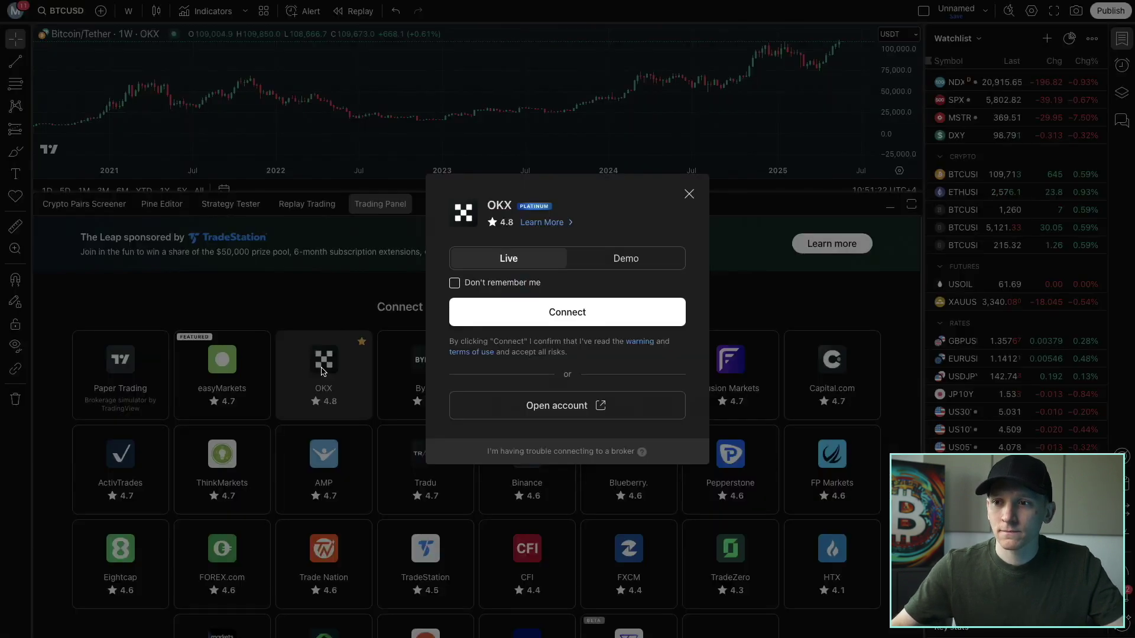
left_click(640, 265)
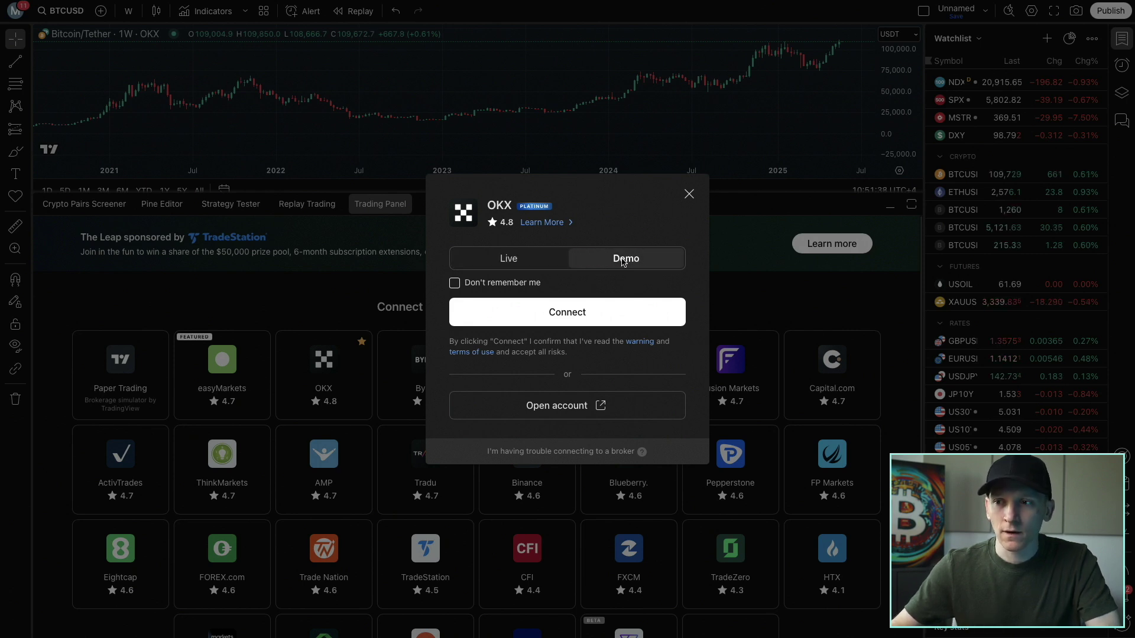
left_click(502, 260)
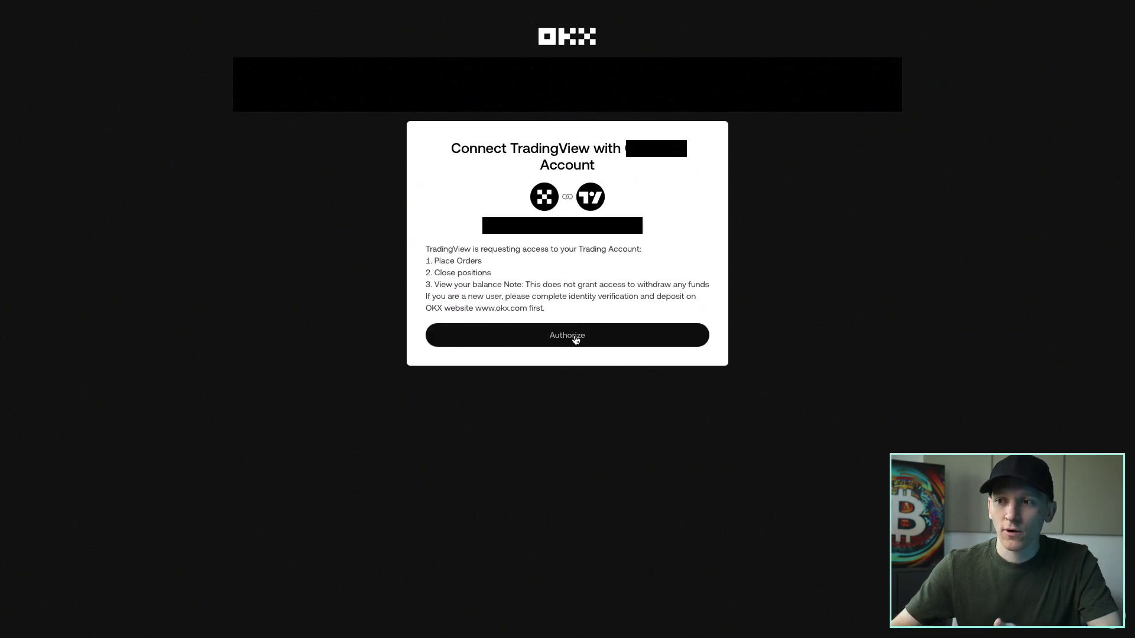
Authorize TradingView on OKX to place orders, close positions and view the balance
left_click(574, 340)
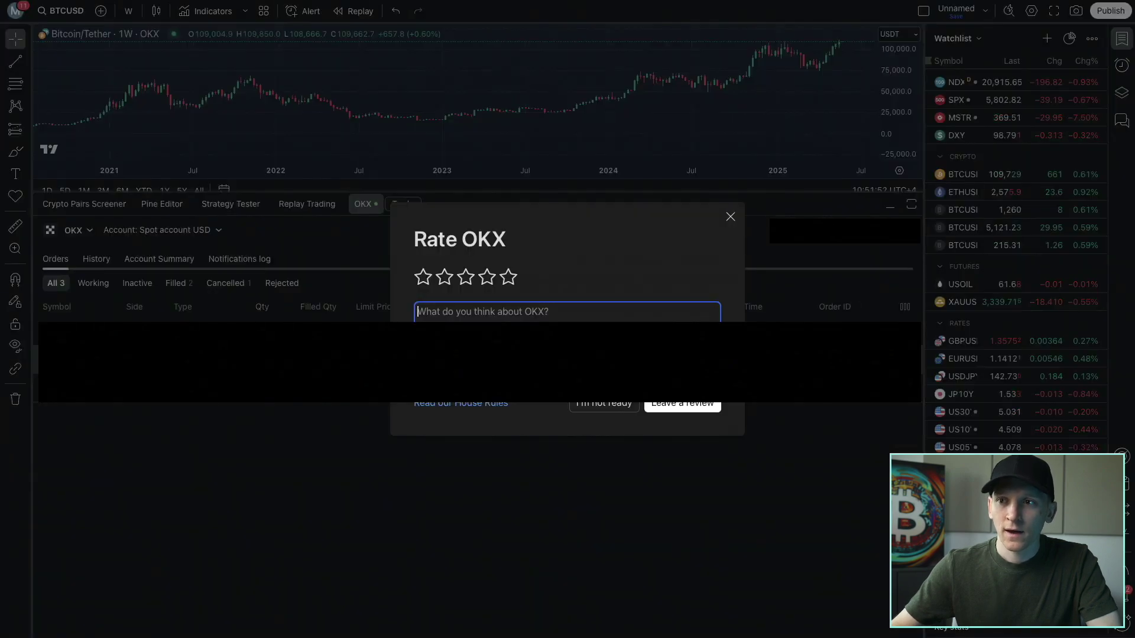
Dismiss the rating prompt, look through the order tabs, and select the Spot account USD
left_click(730, 217)
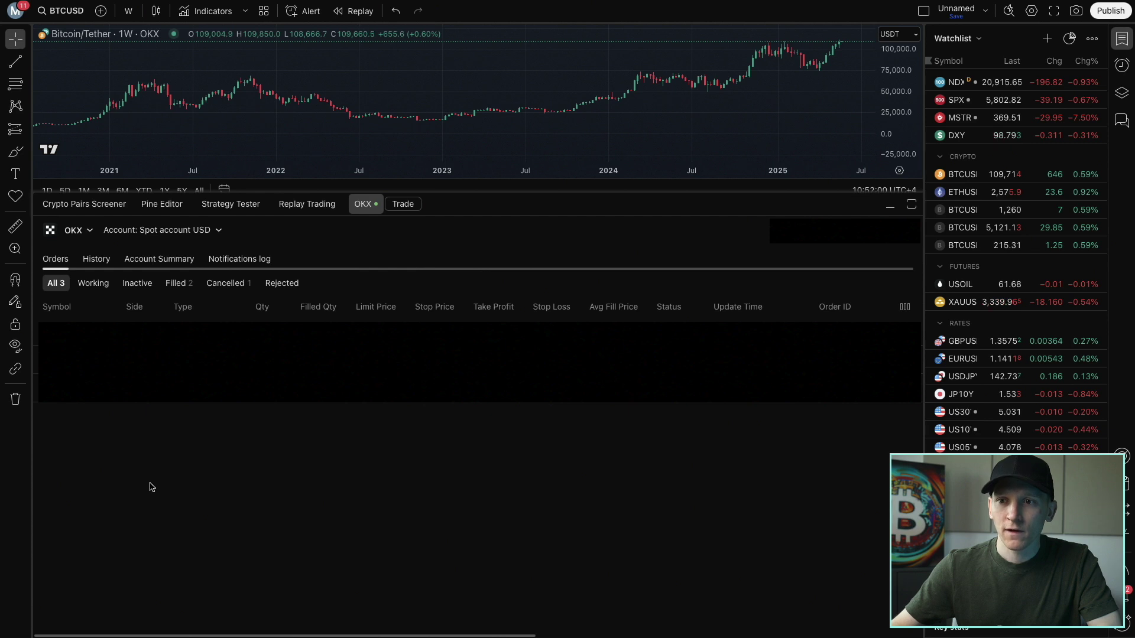
left_click(97, 260)
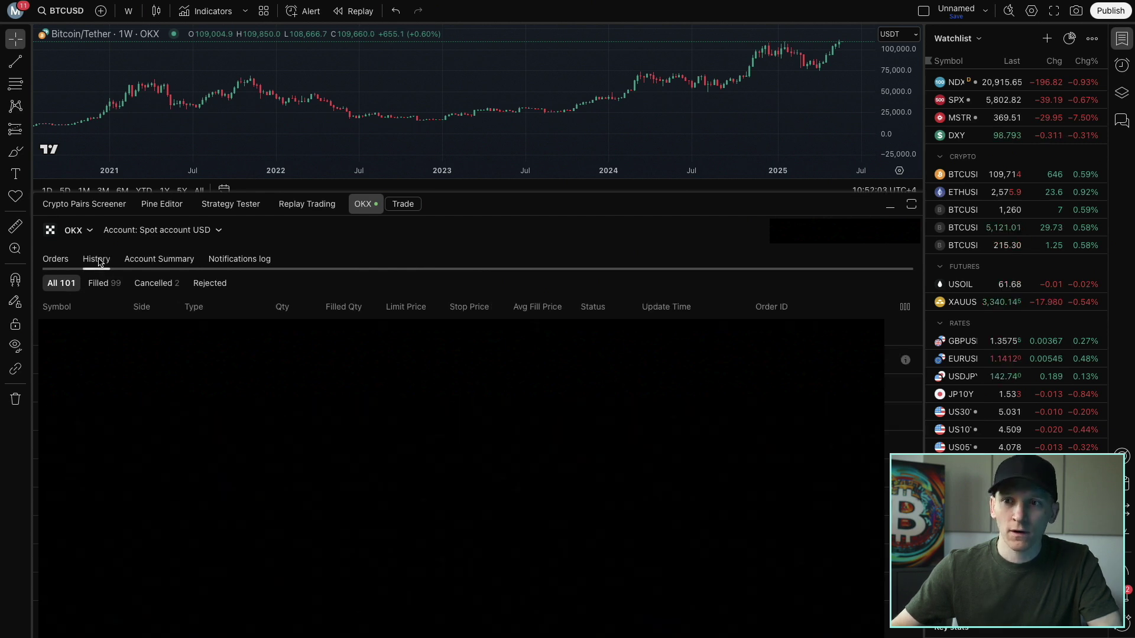
left_click(176, 262)
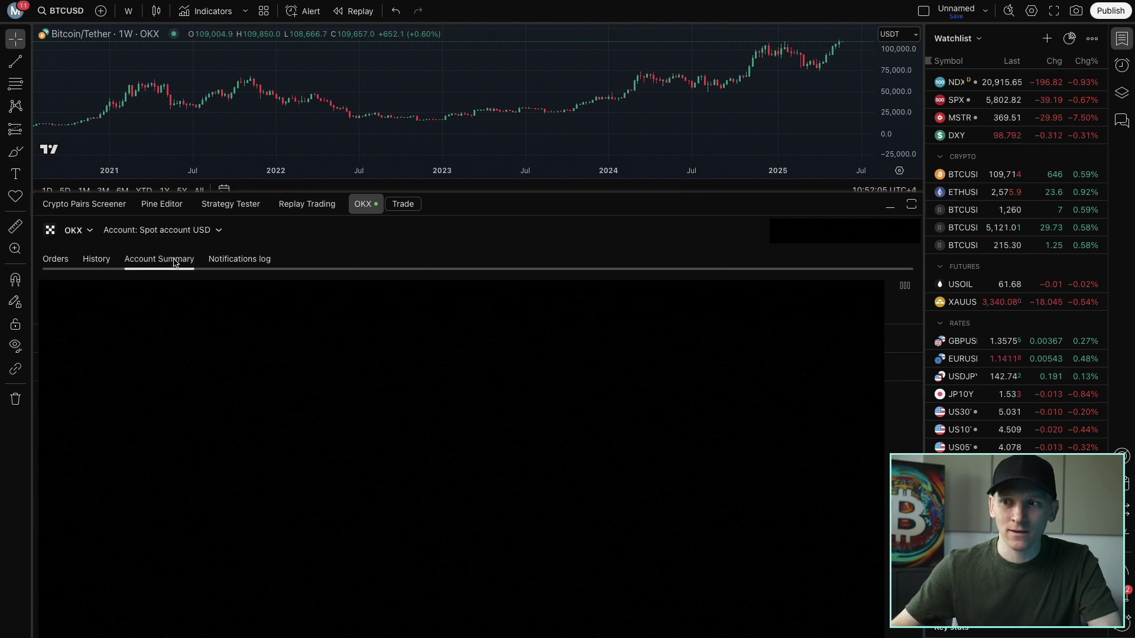
left_click(57, 261)
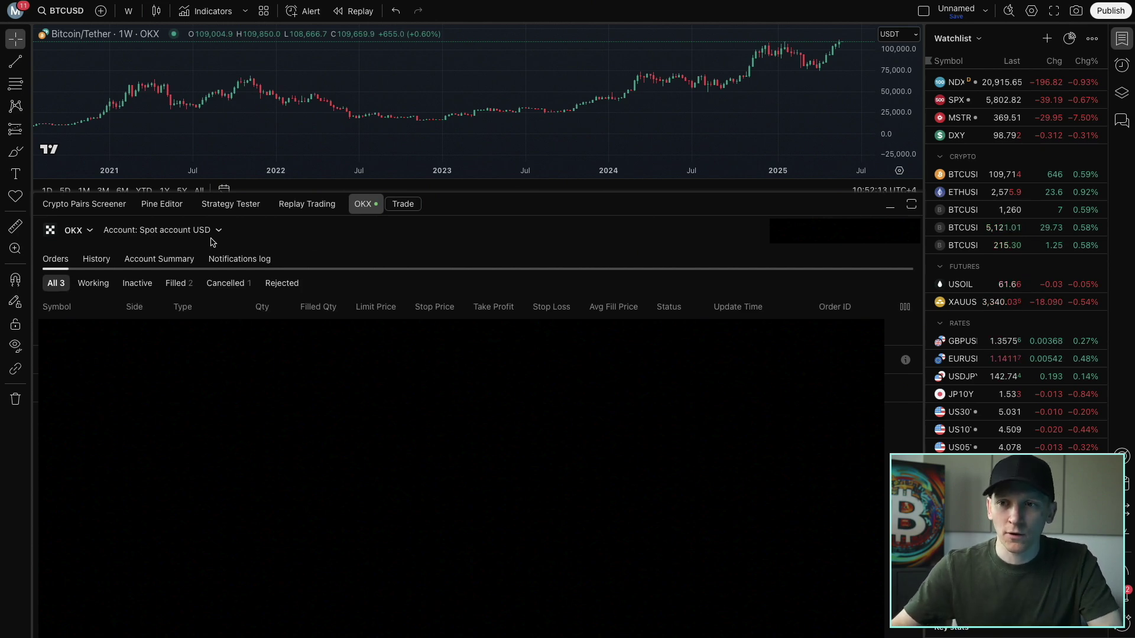
left_click(171, 231)
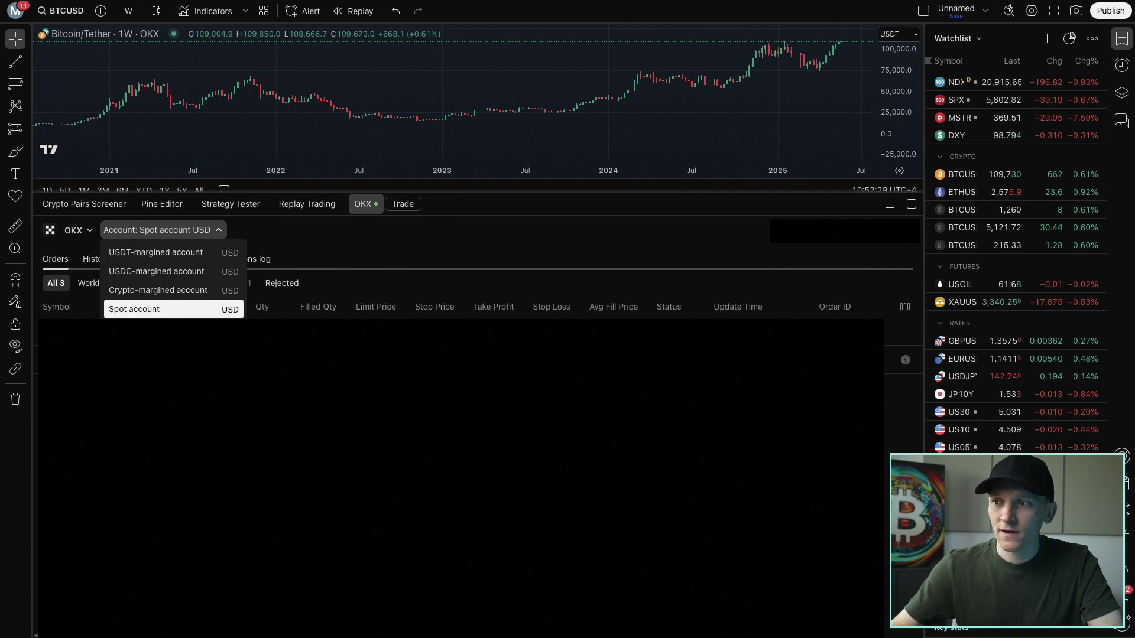
left_click(142, 309)
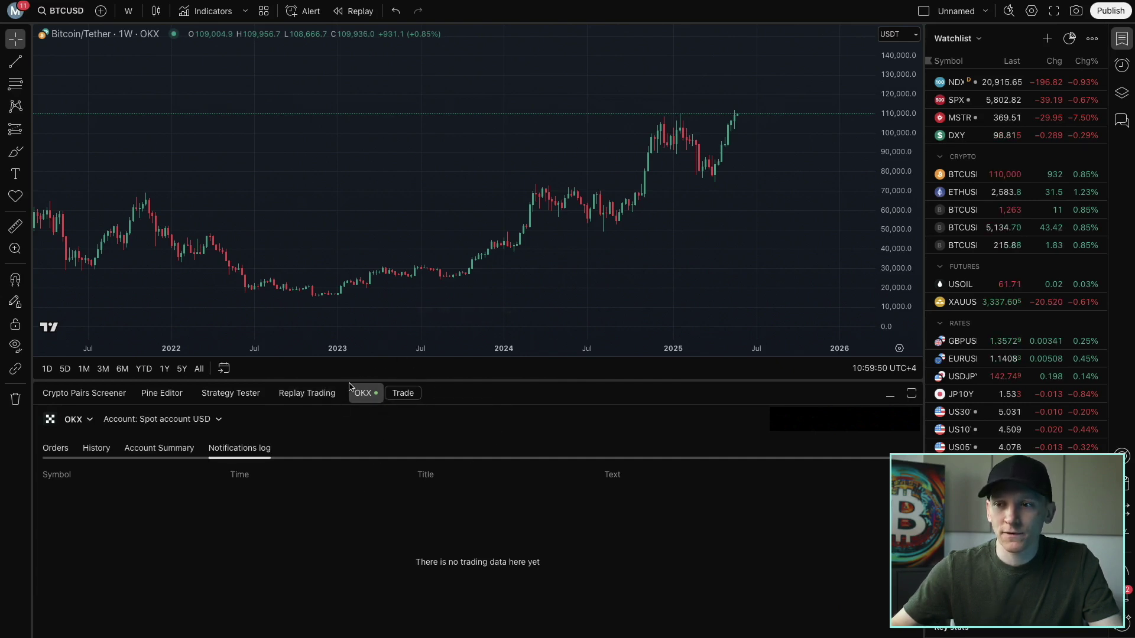
Build a 100 USDT limit buy for BTCUSDT at 109935.9, Good 'Til-Canceled
left_click(419, 399)
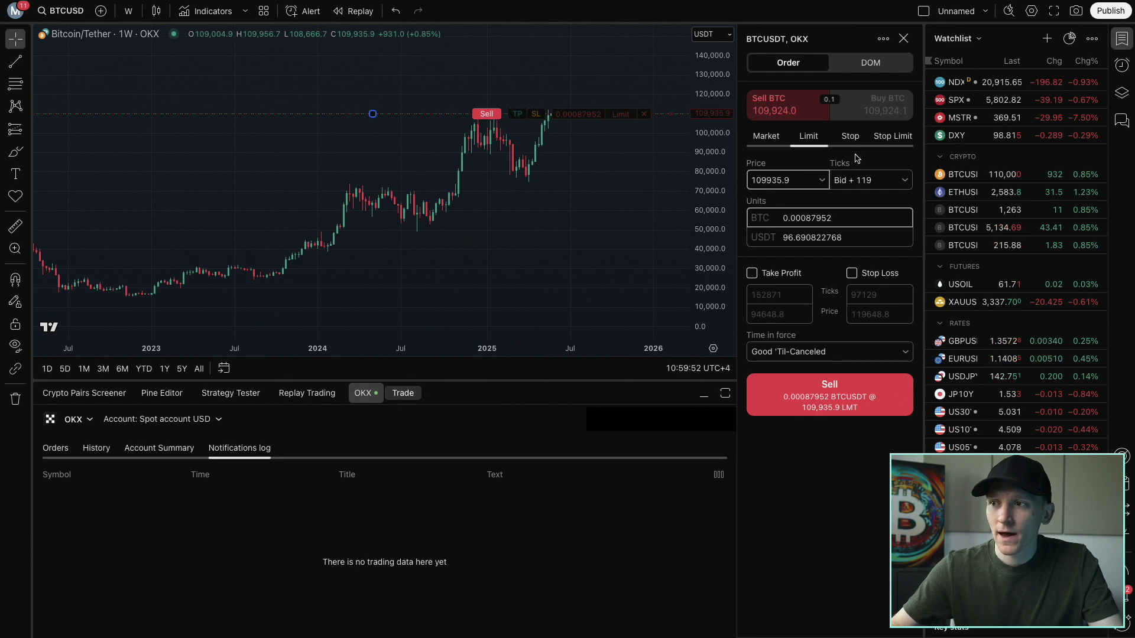
left_click(883, 105)
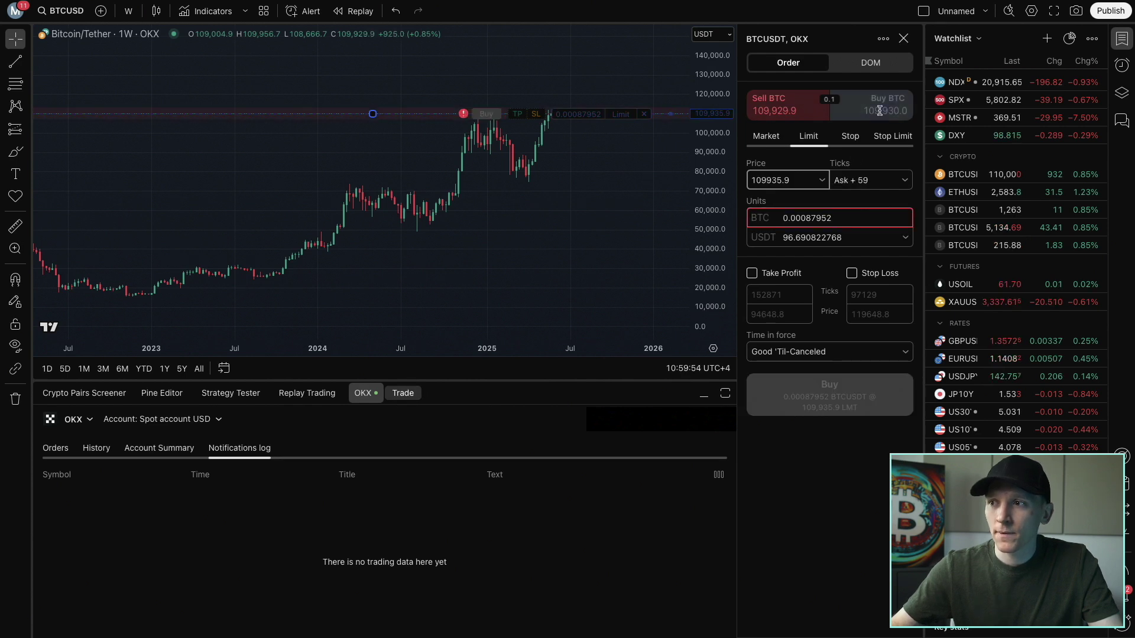
left_click(789, 110)
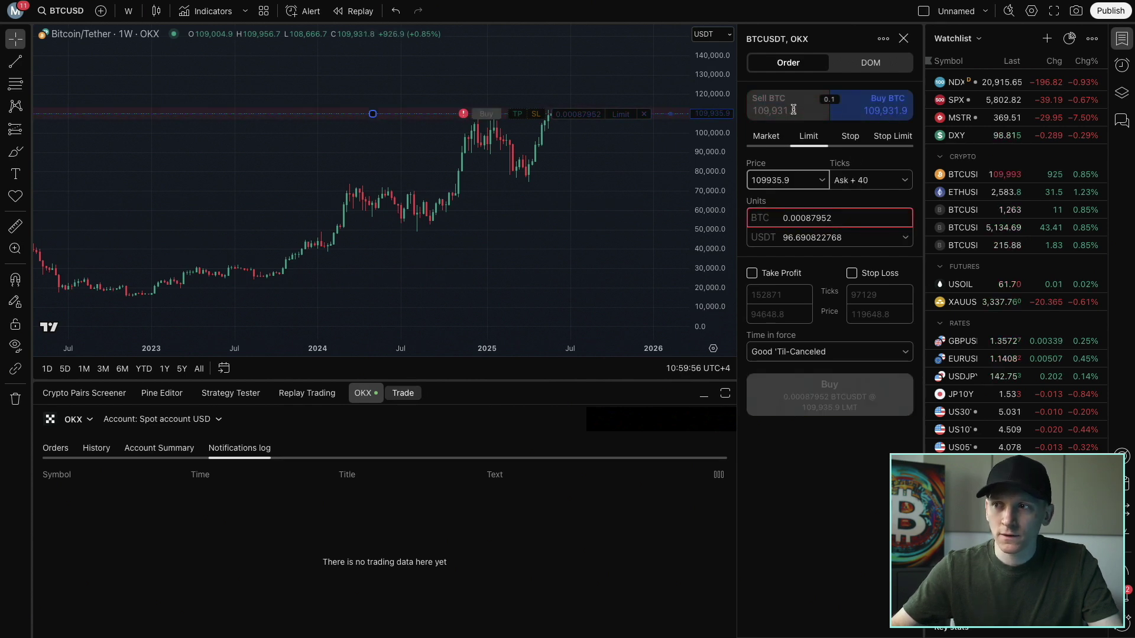
left_click(767, 137)
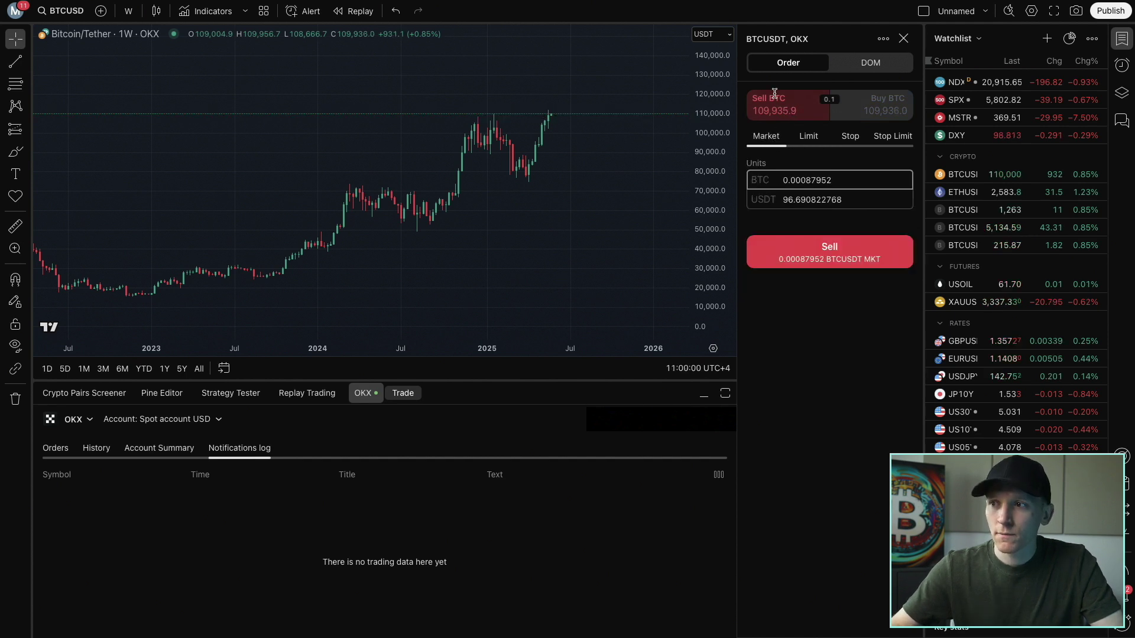
double_click(850, 200)
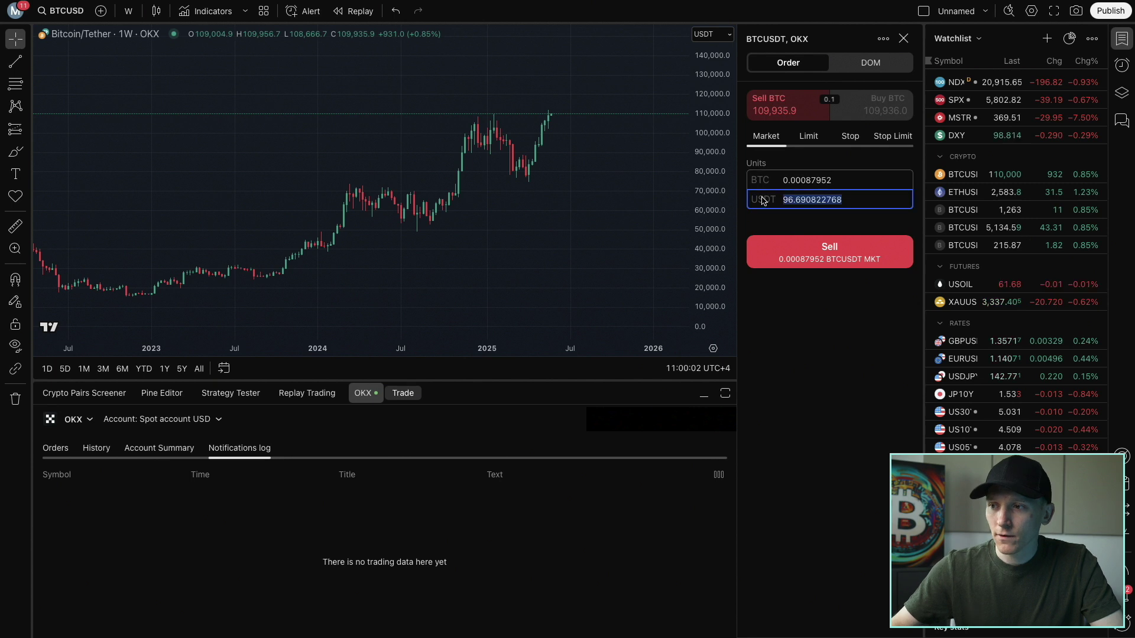
type("100")
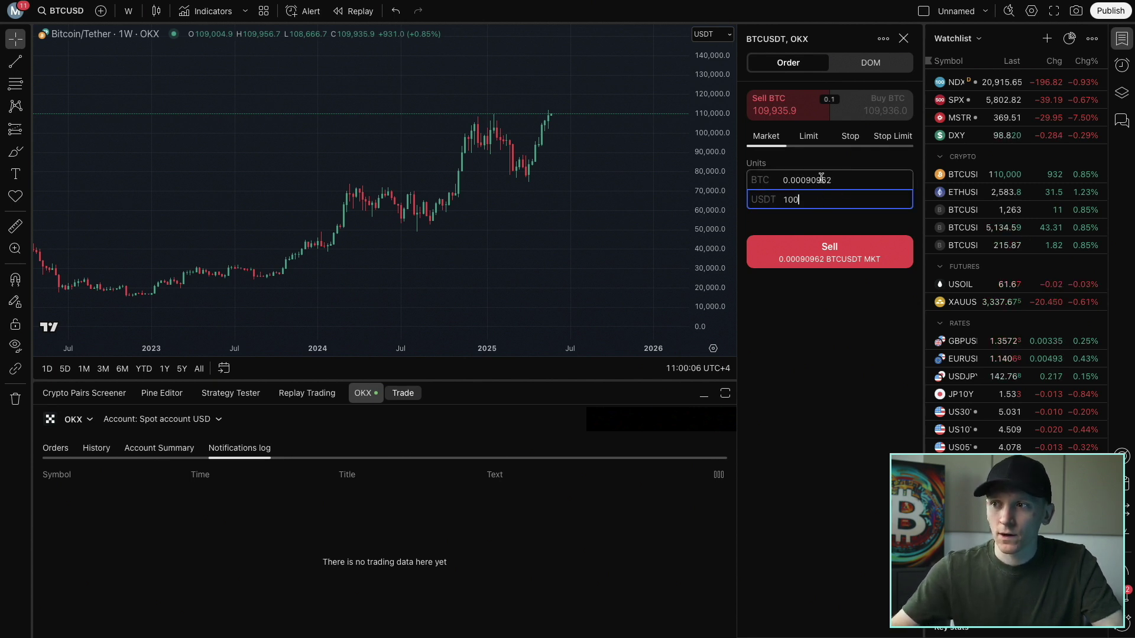
left_click(866, 110)
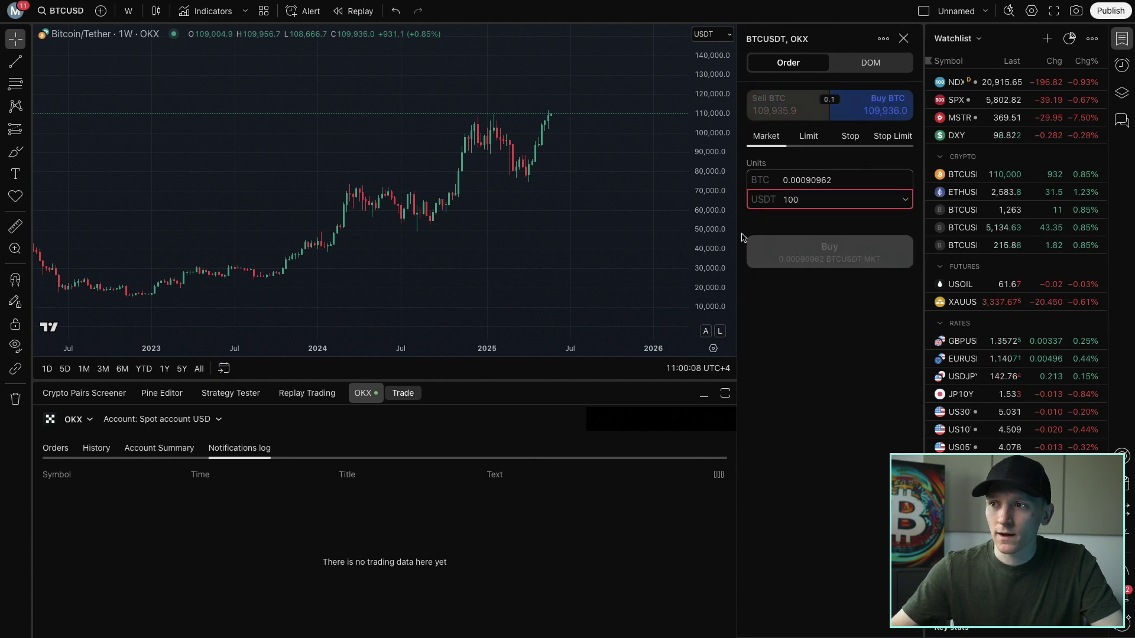
mouse_move(784, 195)
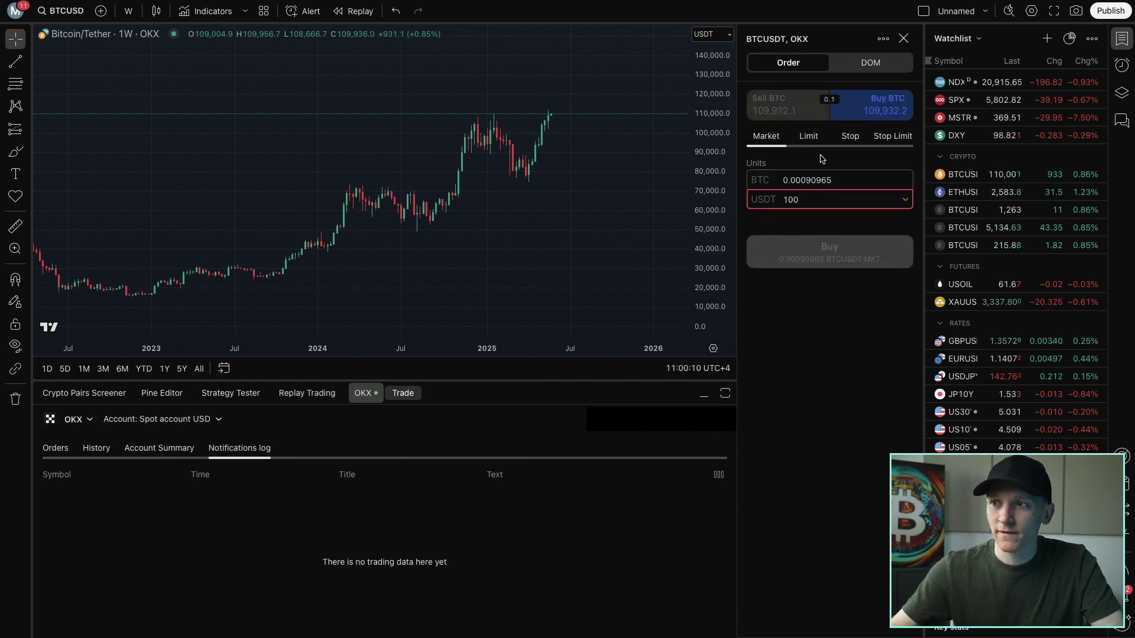
left_click(808, 136)
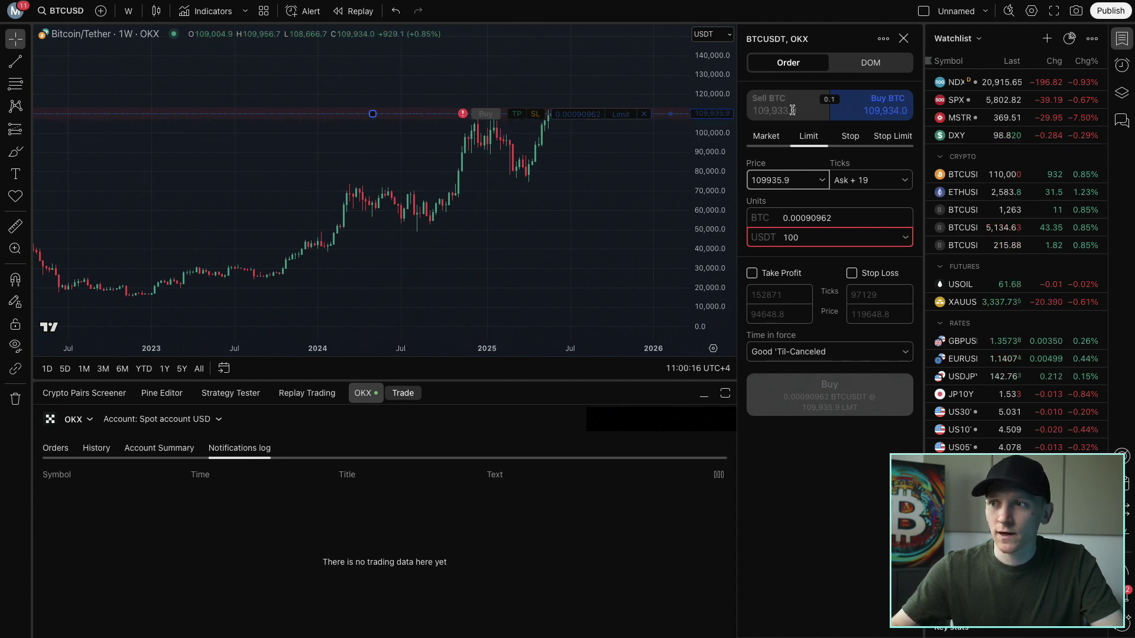
Change it to a 100 USDT limit sell at 86,519.2 with a stop loss at 116,446.1
left_click(766, 110)
left_click_drag(372, 115, 383, 81)
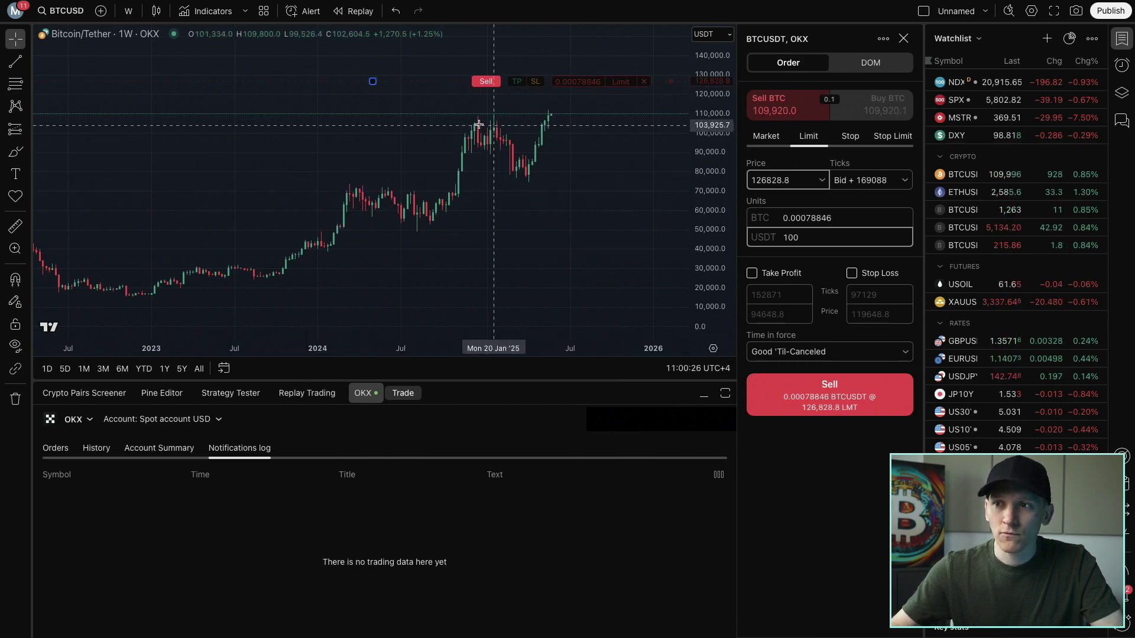
left_click_drag(374, 83, 375, 160)
left_click_drag(510, 160, 506, 150)
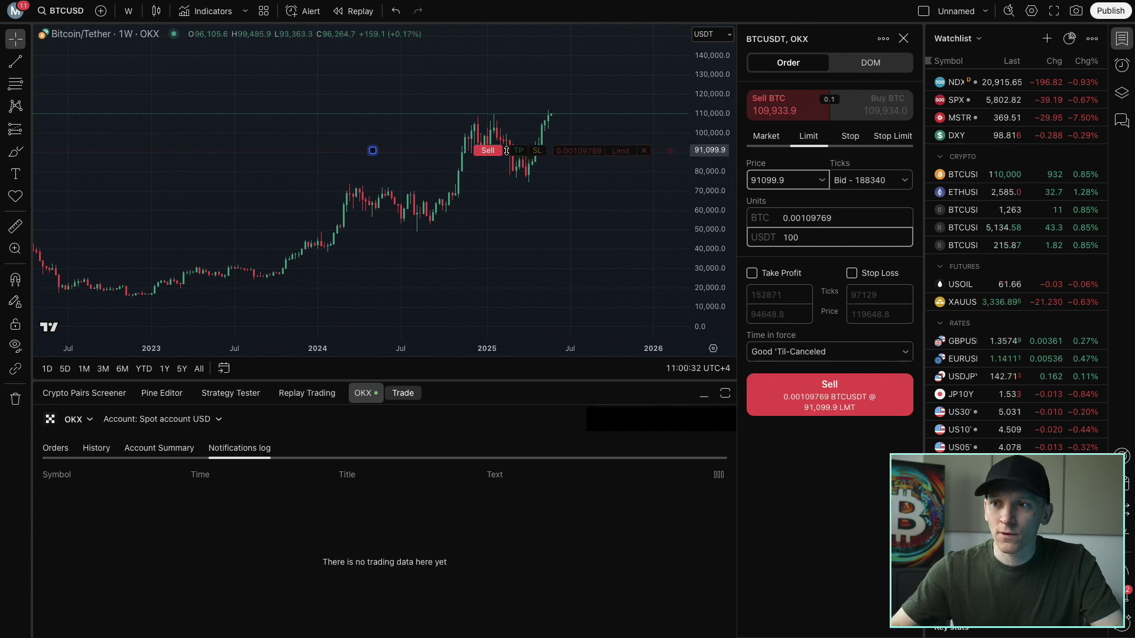
left_click(866, 274)
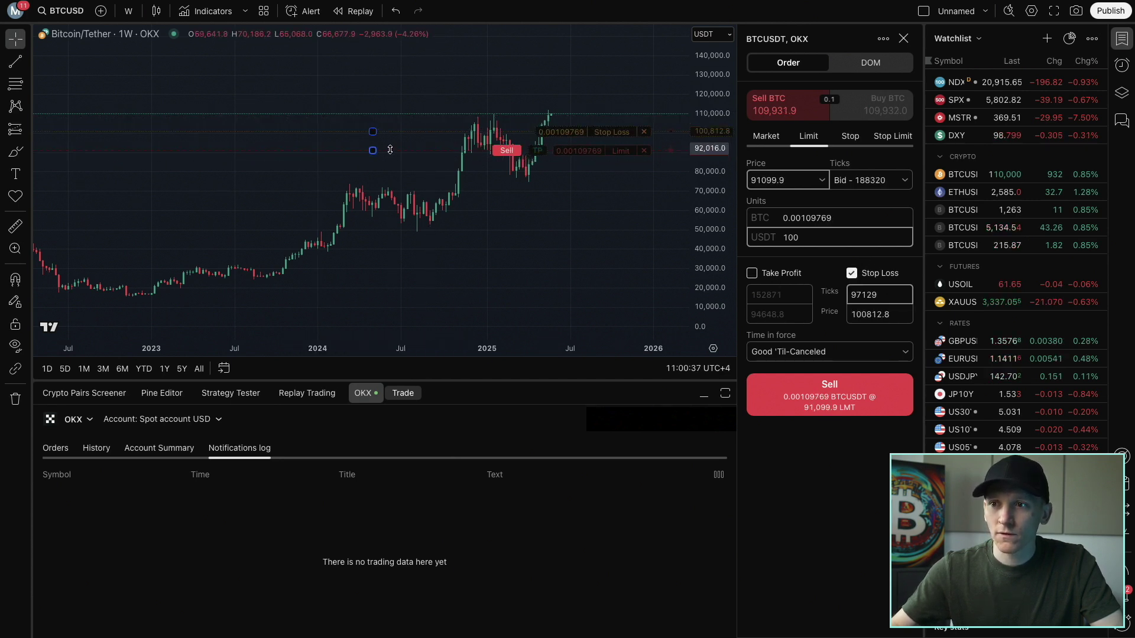
mouse_move(371, 153)
left_mouse_down()
mouse_move(370, 179)
mouse_move(367, 159)
left_mouse_up()
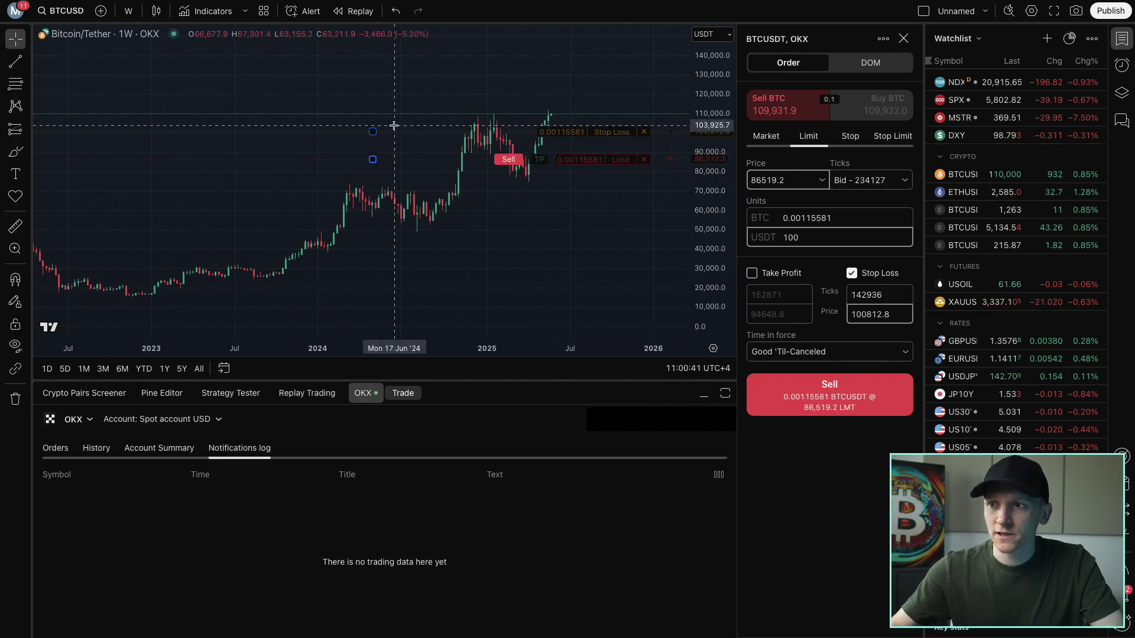
left_click_drag(373, 131, 373, 101)
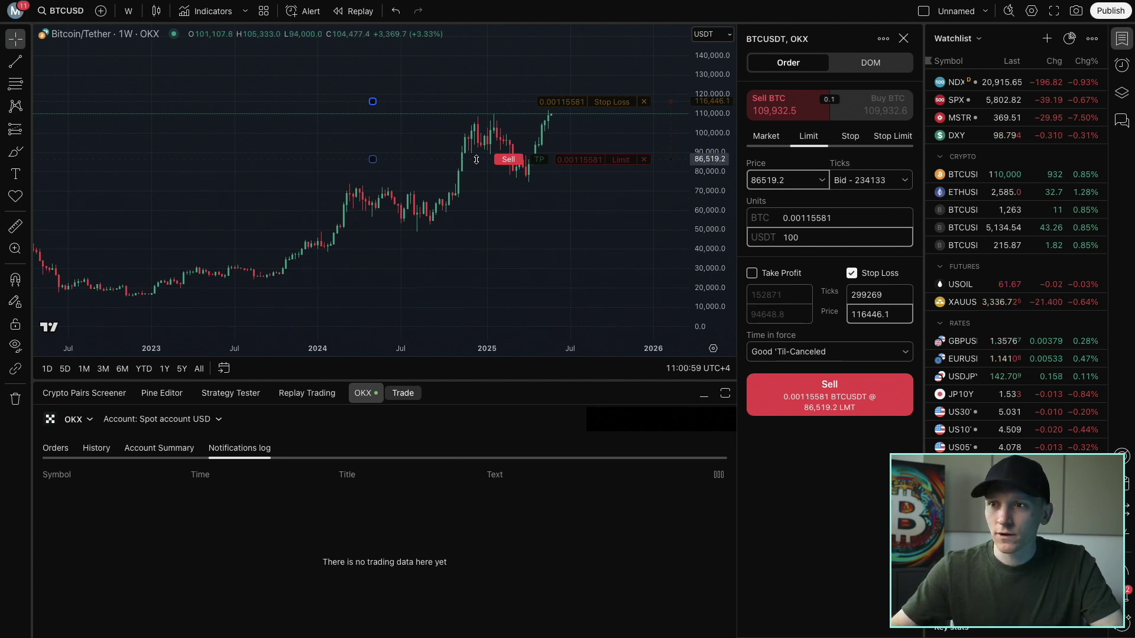
Cancel the stop-loss order, then the sell limit order, from their chart lines
right_click(568, 105)
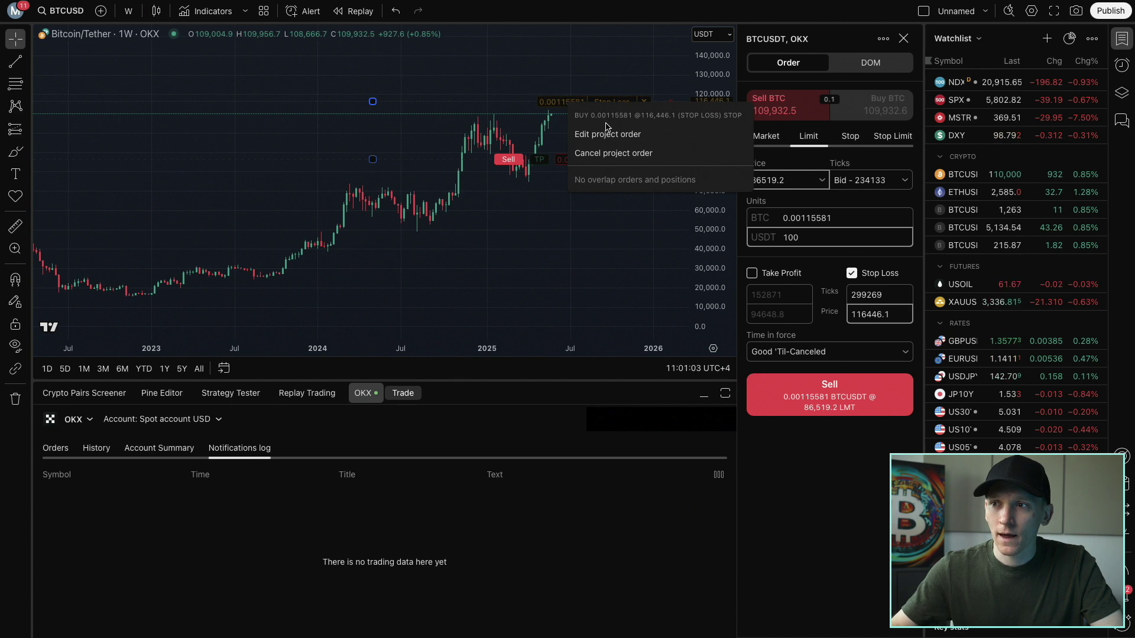
left_click(615, 153)
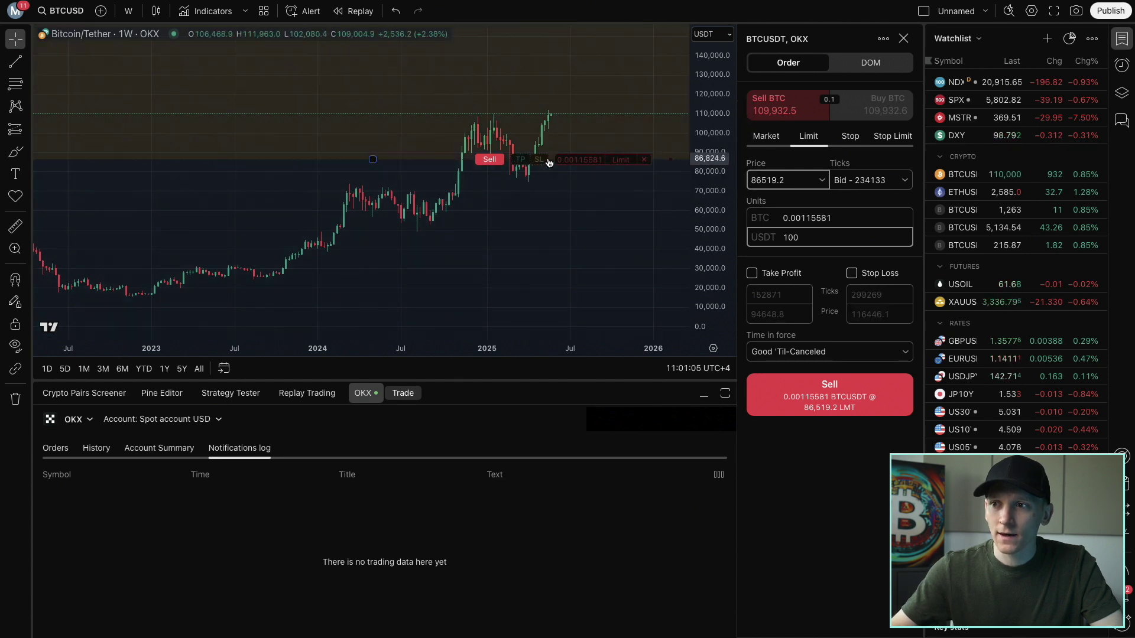
right_click(549, 163)
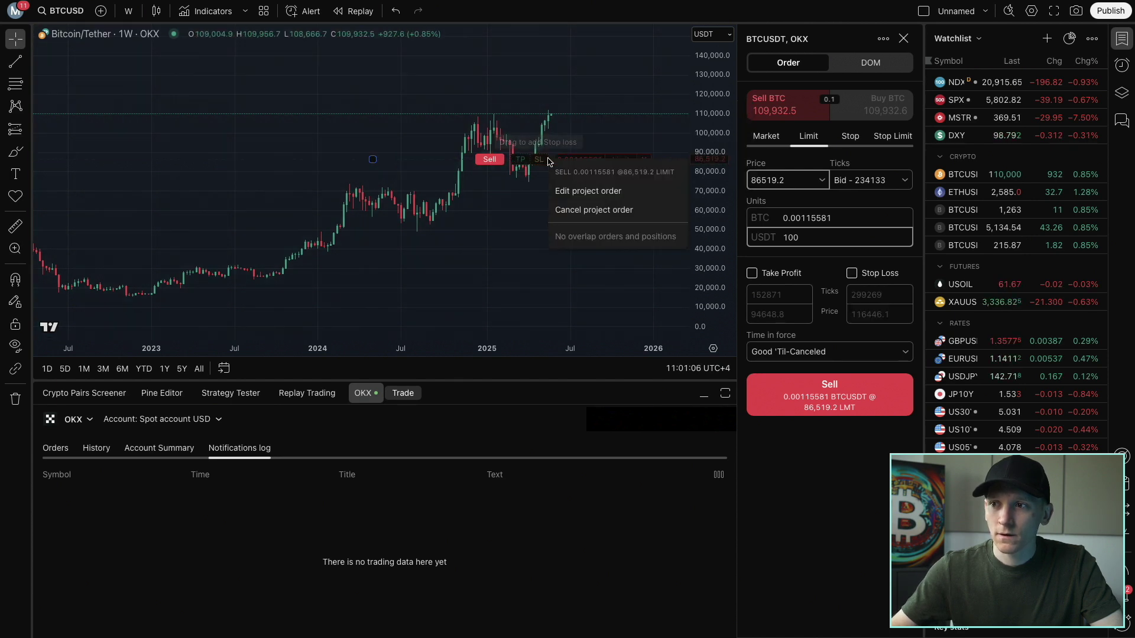
left_click(578, 210)
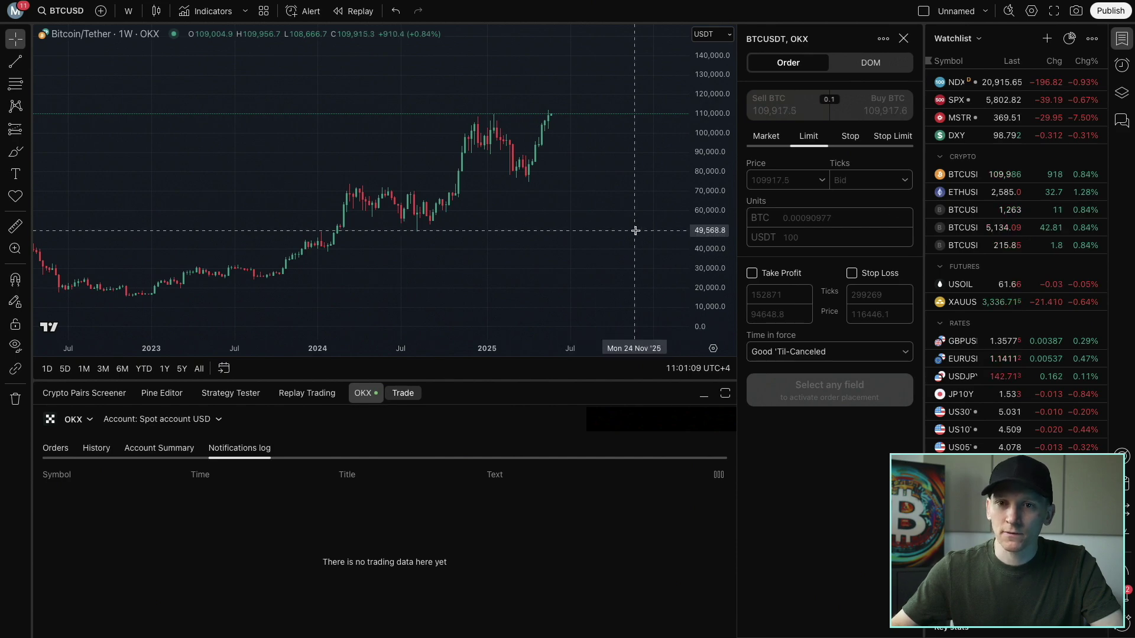